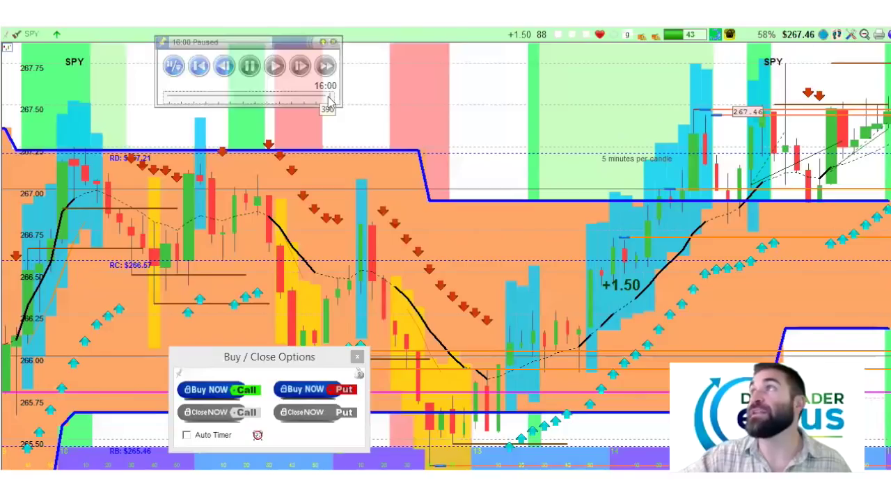
Step: Rewind the replay slider back to earlier in the morning
left_click_drag(331, 102, 183, 102)
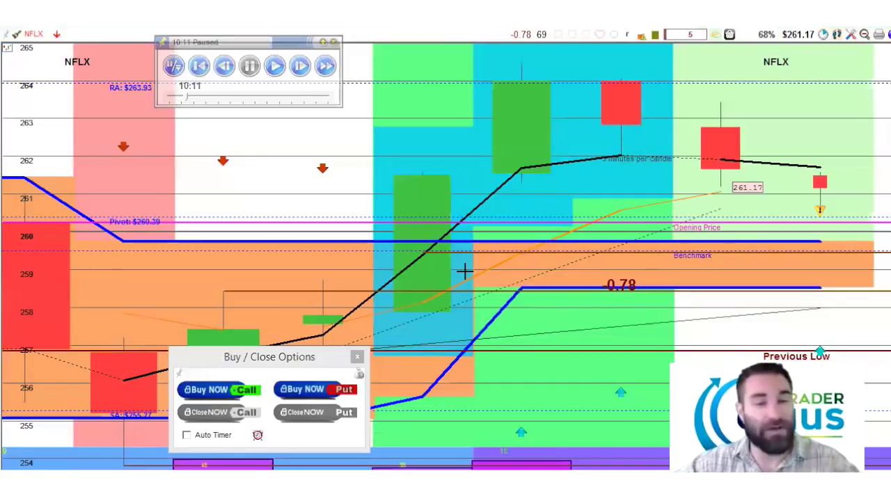
Step: Hide the Buy / Close Options panel over the NFLX chart at 10:11
key("Escape")
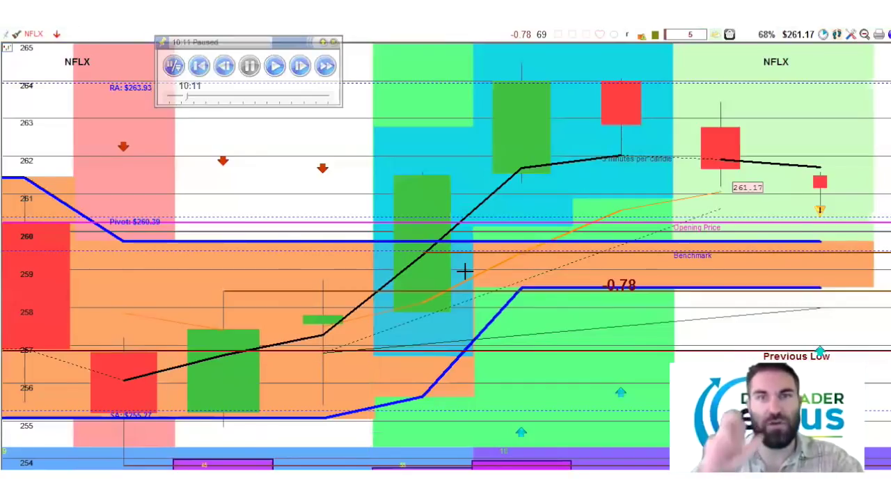
Step: Switch NFLX to 1-minute candles and buy an NFLX call option
key("1")
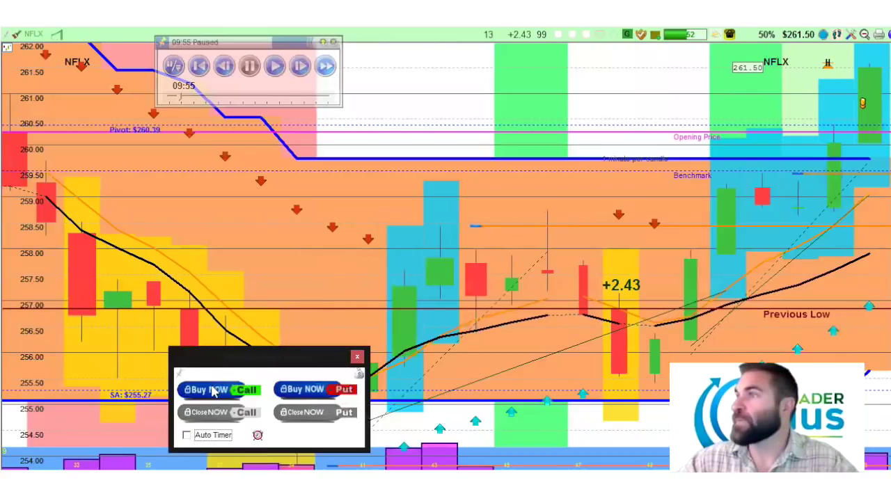
left_click(215, 391)
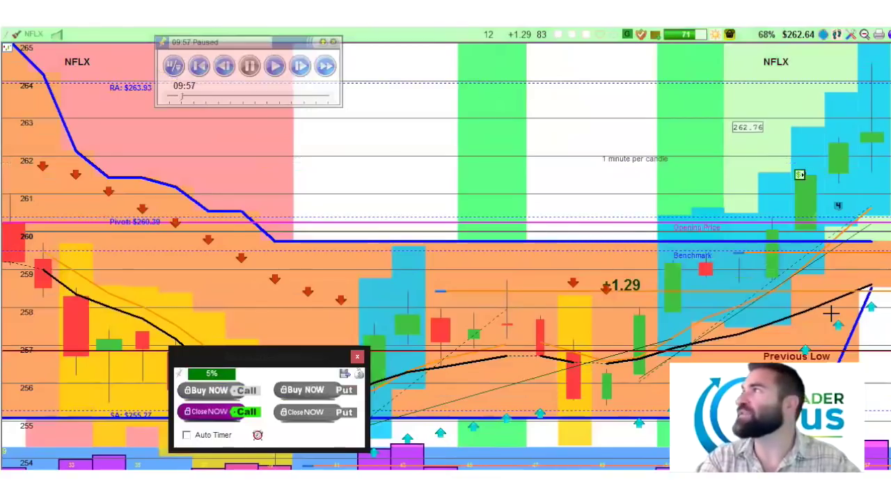
Step: Step the replay forward three minutes to 10:00, where the NFLX call is up 13%
key("Right")
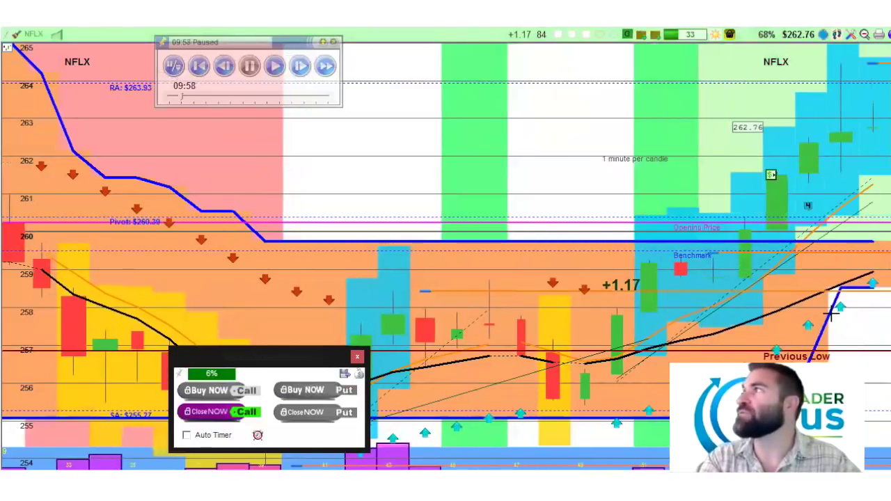
key("Right")
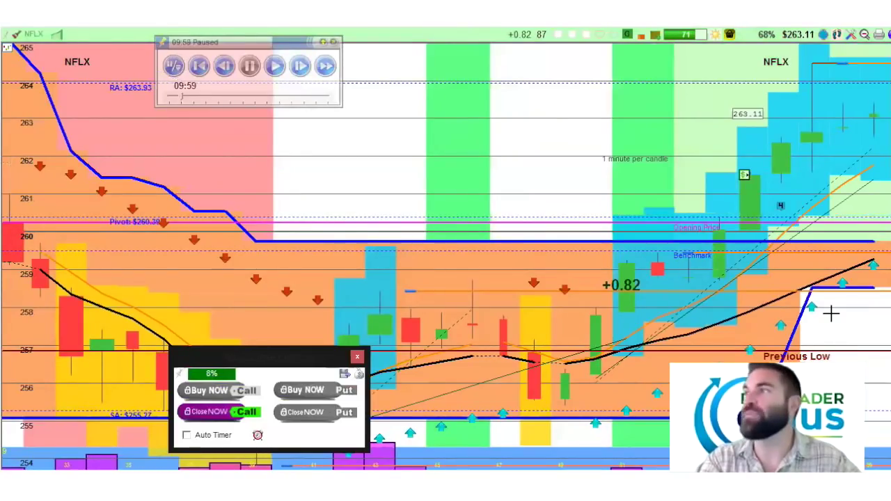
key("Right")
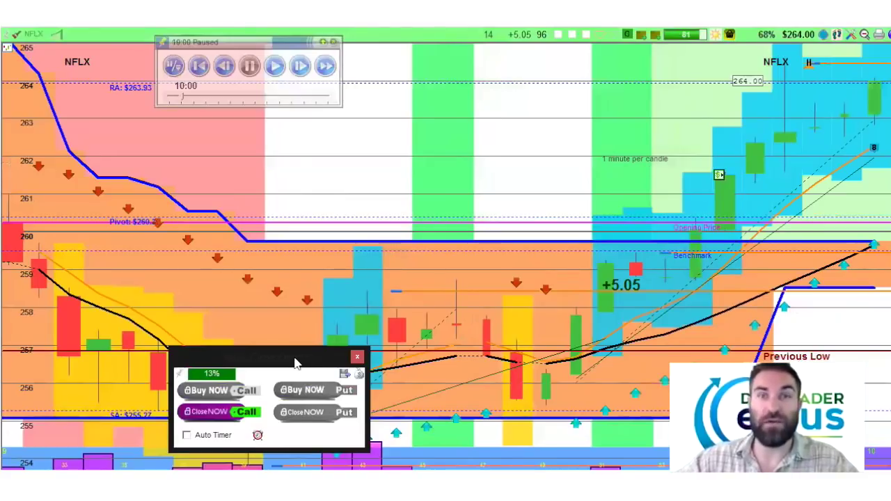
Step: Close the NFLX call for 12.6%, show the trade summary, rearrange windows, and advance the replay
left_click(211, 412)
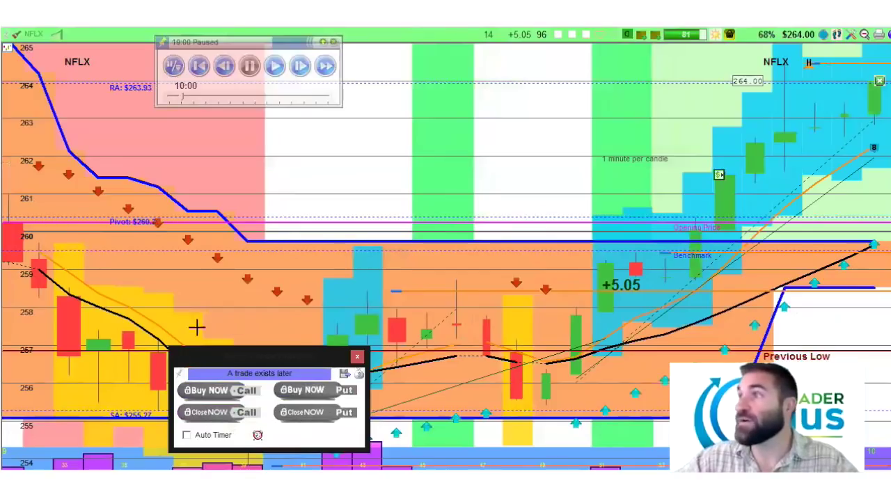
left_click(358, 376)
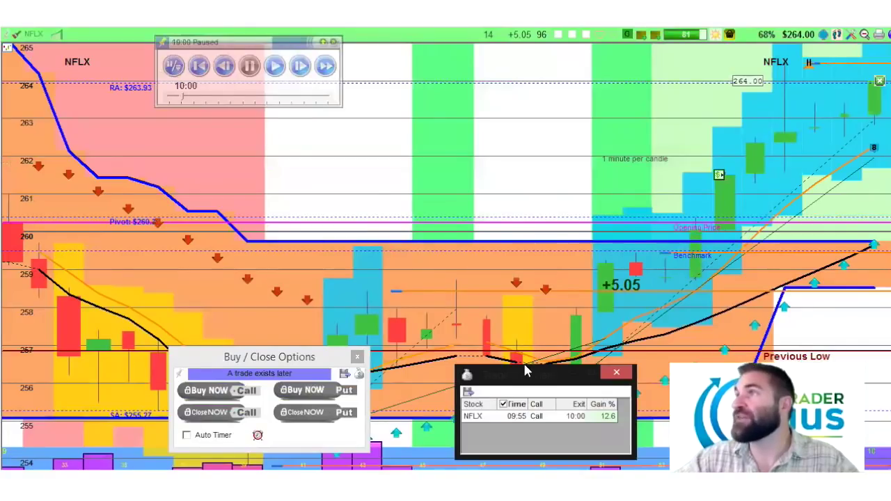
left_click_drag(525, 372, 256, 204)
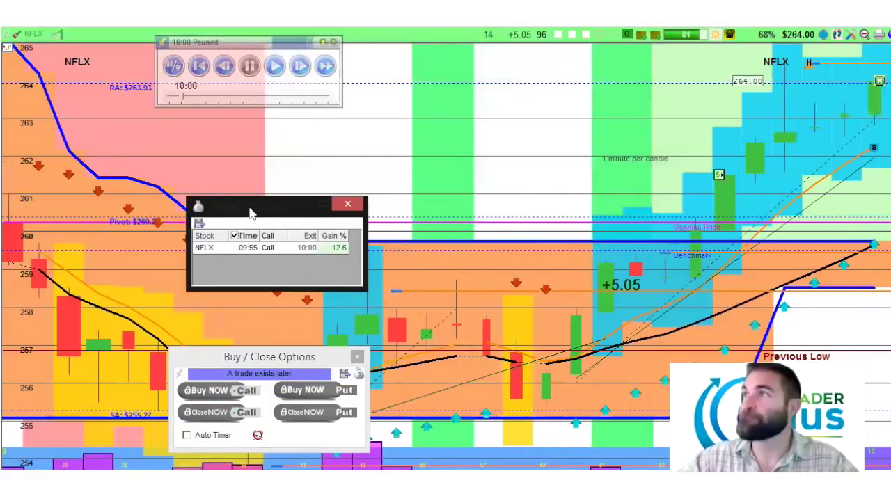
left_click_drag(253, 216, 256, 218)
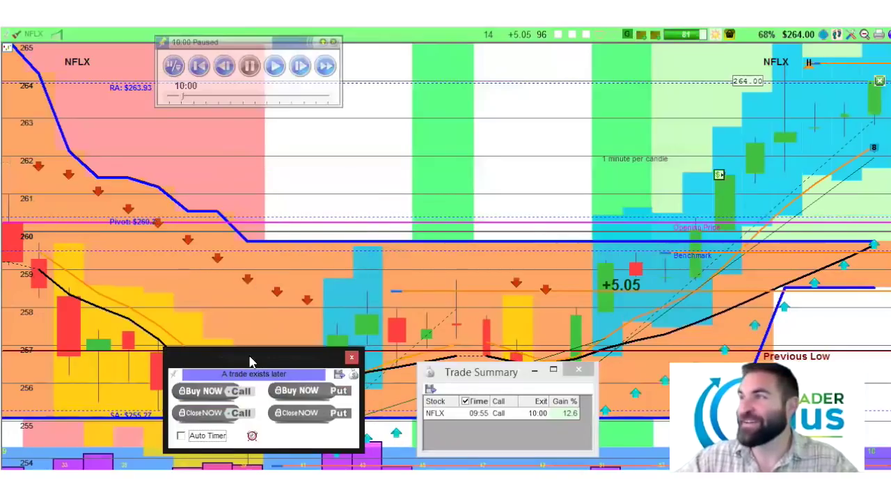
left_click_drag(260, 357, 177, 323)
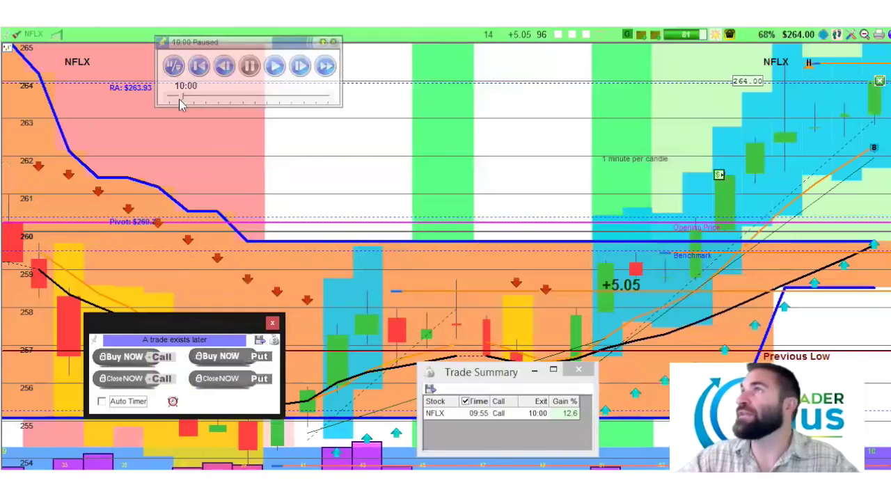
left_click_drag(180, 96, 201, 110)
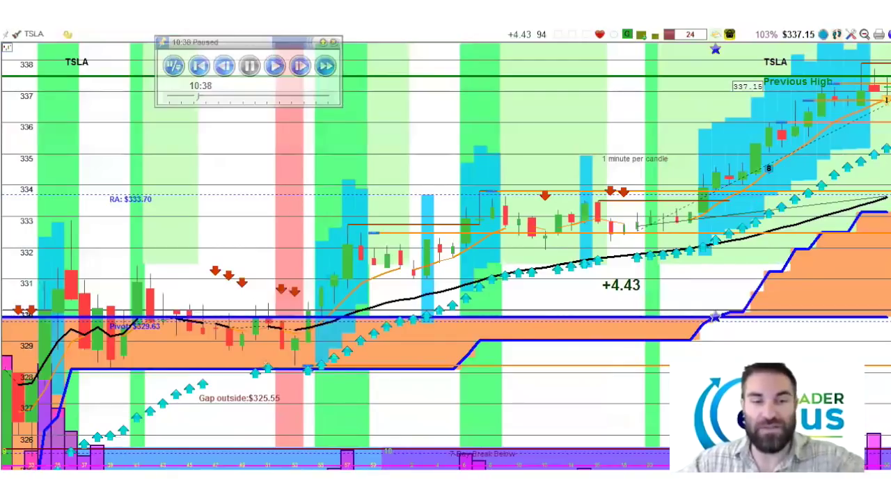
Step: Put TSLA on 3-minute candles and step the replay back from 10:38
key("5")
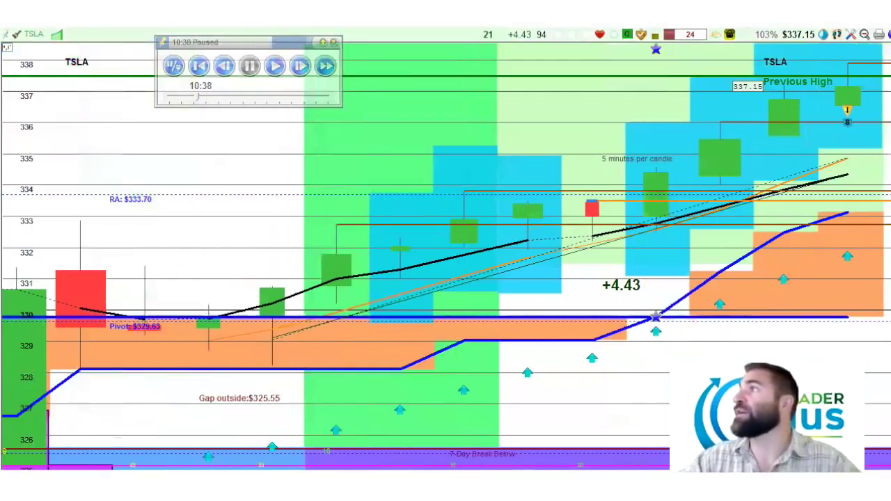
key("3")
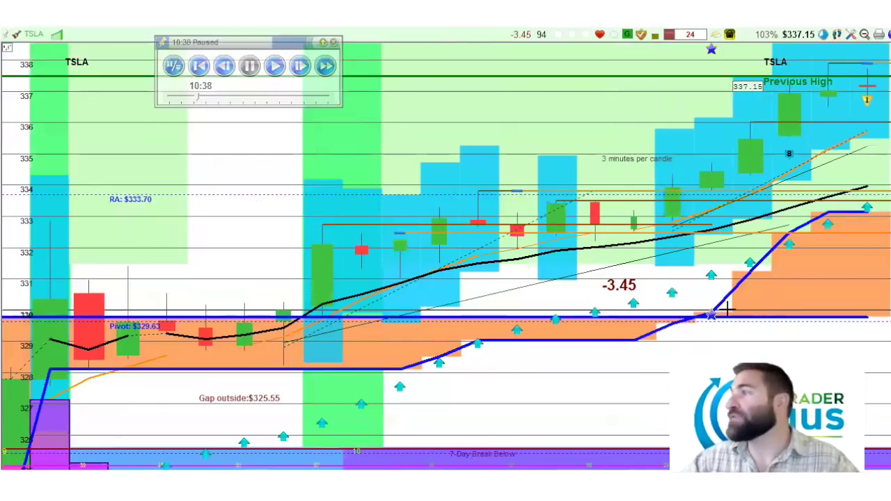
key("Left")
key("Left")
key("Left")
key("Left")
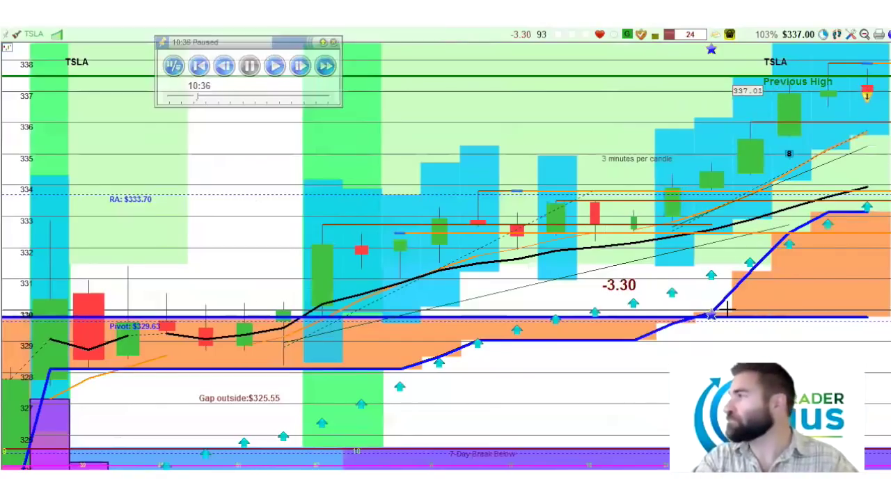
Step: Step the replay back further to 10:25
key("Left")
key("Left")
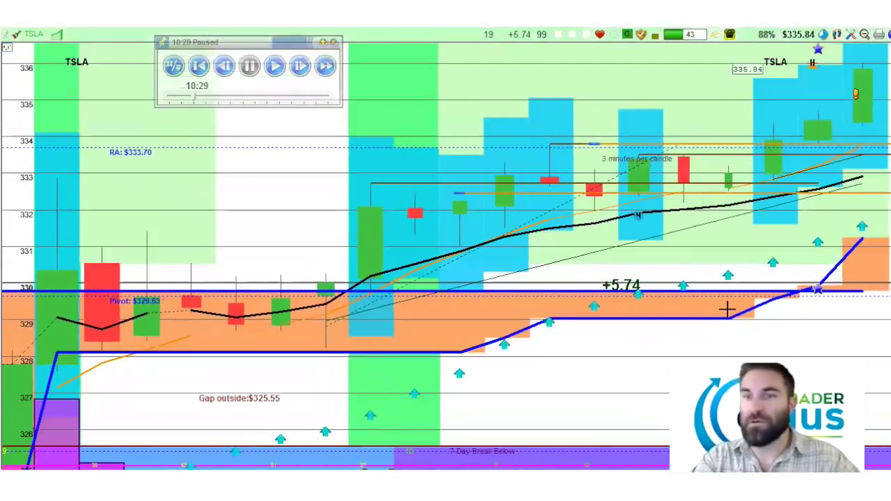
key("Left")
key("Left")
key("Left")
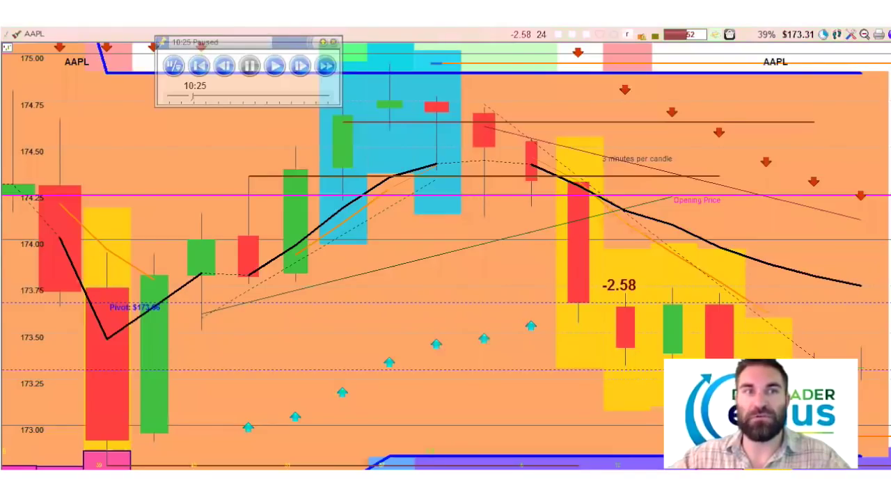
Step: Bring up the stock scanner list, clear the chart highlight, and select TSLA at 10:25
key("alt+Tab")
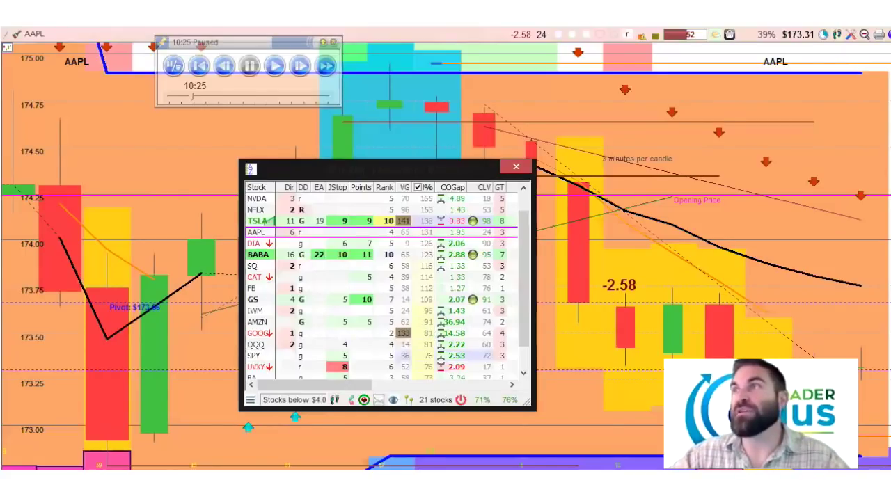
left_click(148, 106)
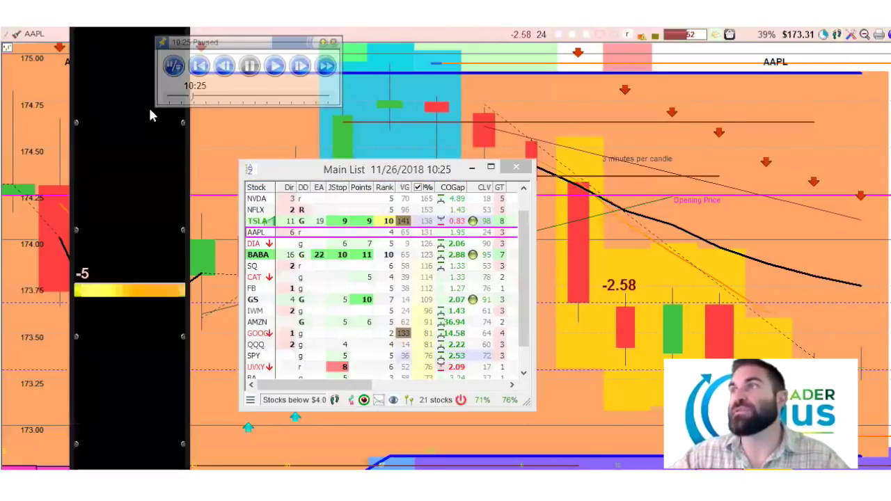
left_click(134, 148)
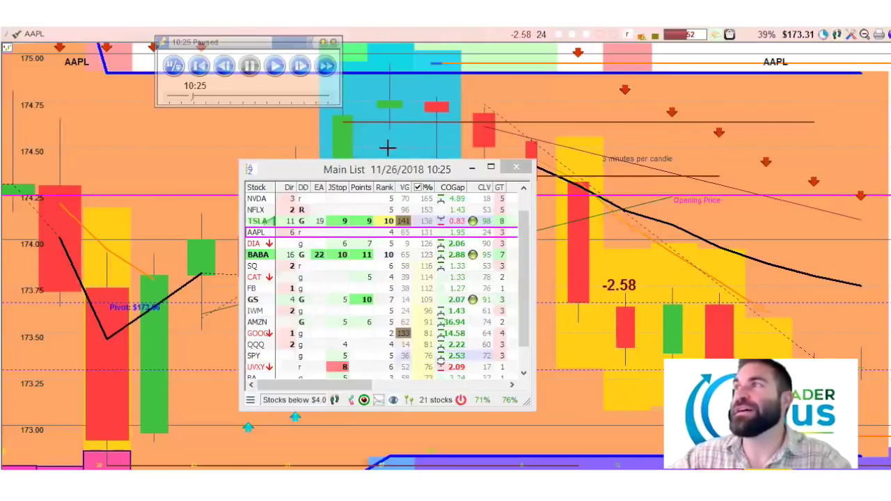
key("Up")
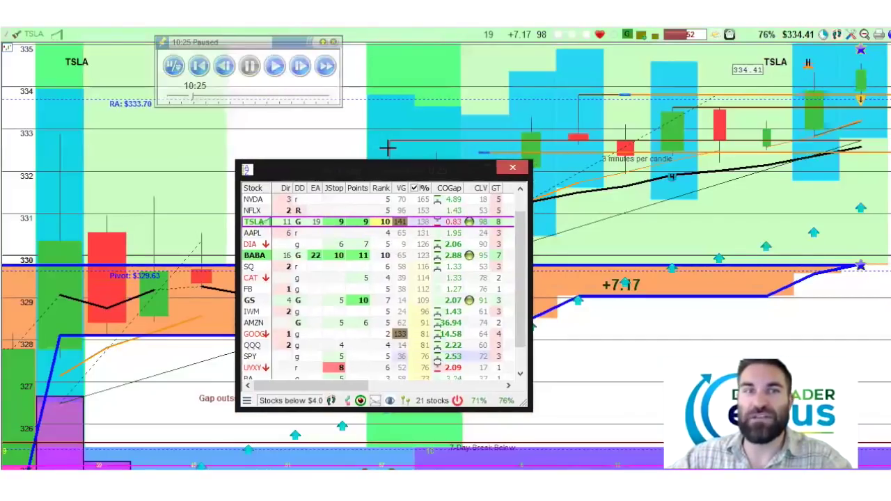
Step: Close the stock scanner list, leaving the TSLA chart at 10:25
key("Escape")
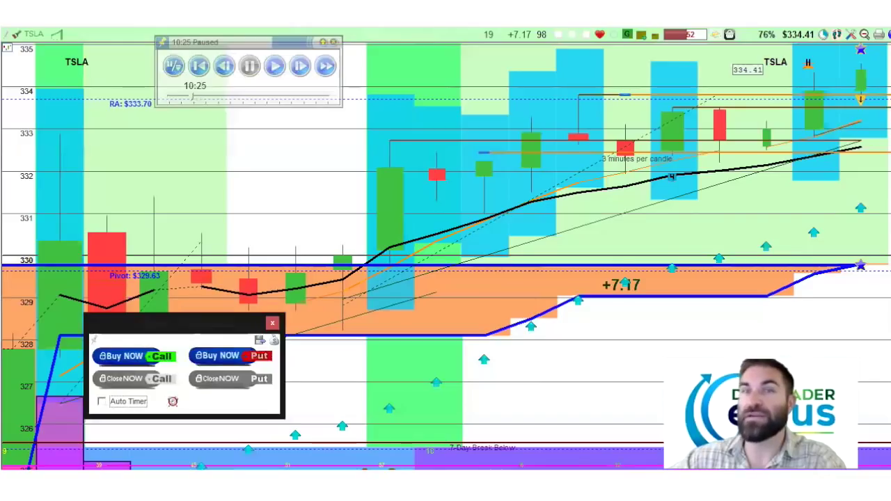
Step: Lower the trade panel, buy a TSLA call, and replay to 10:33 for a 16% gain
left_click_drag(188, 331, 249, 369)
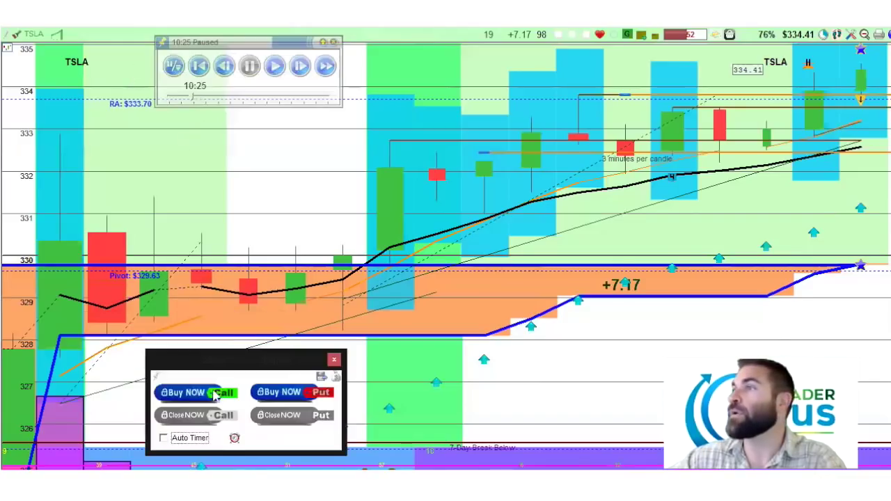
left_click(216, 394)
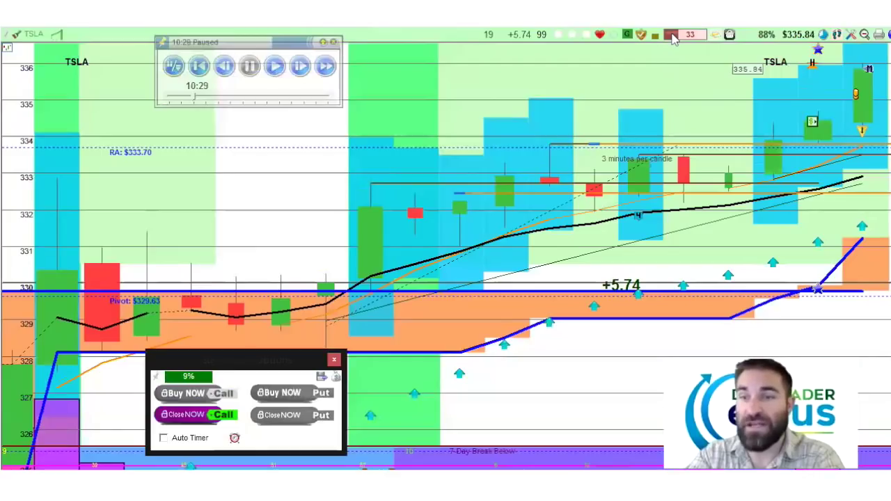
left_click(672, 36)
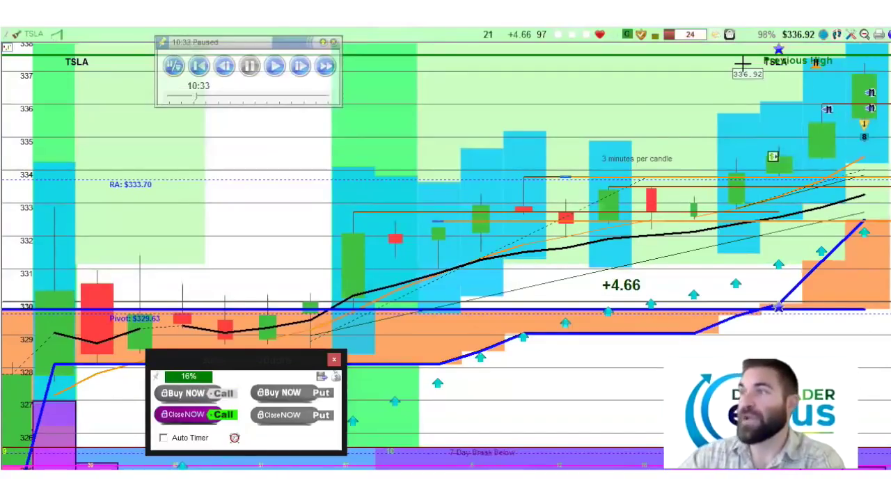
Step: Close the TSLA call at a 16% gain, then step the replay forward from 10:38
left_click(194, 416)
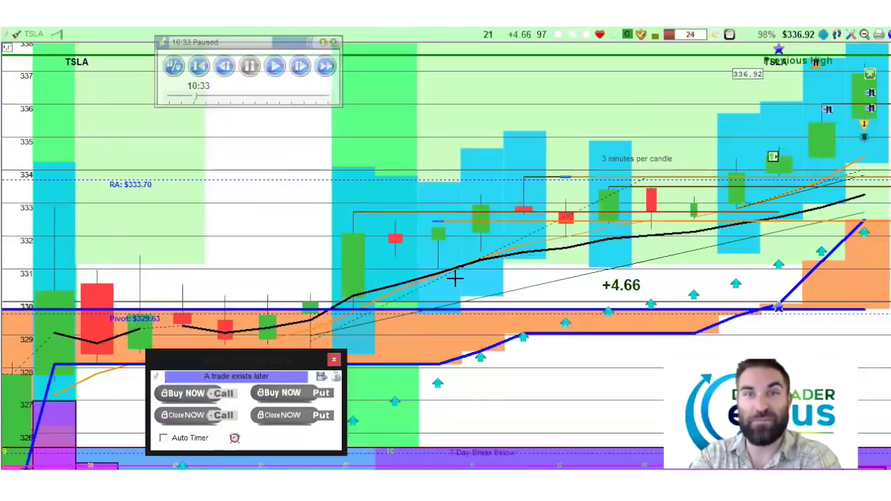
key("Right")
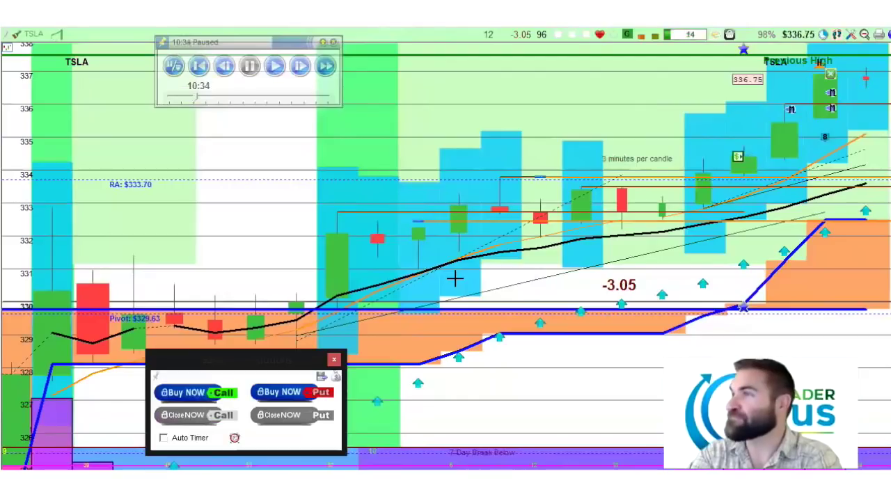
key("Right")
key("Right")
key("Right")
key("Right")
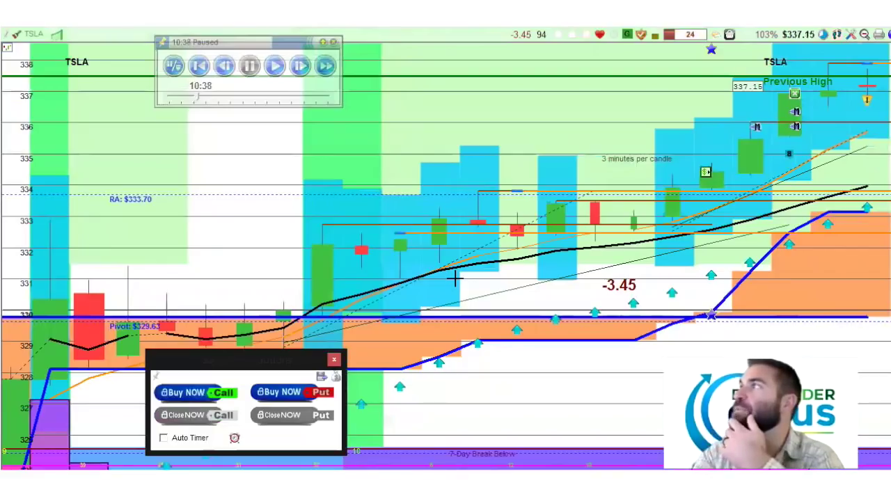
key("Right")
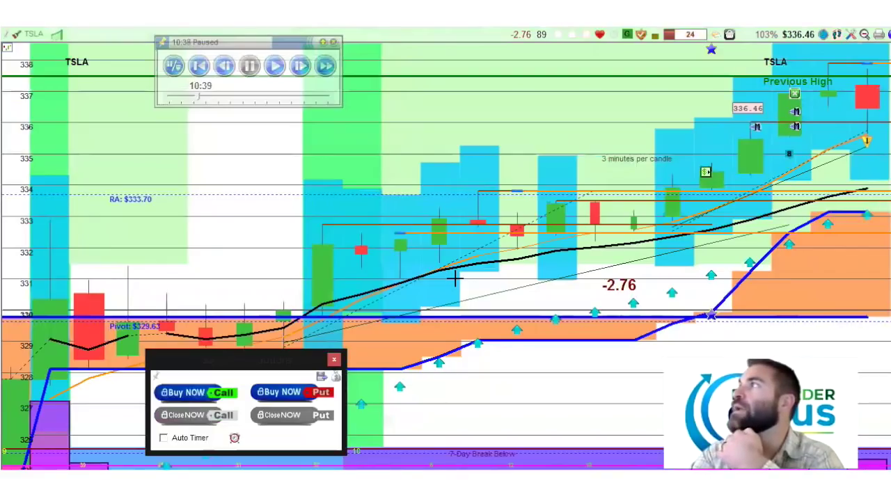
key("Right")
key("Right")
key("Right")
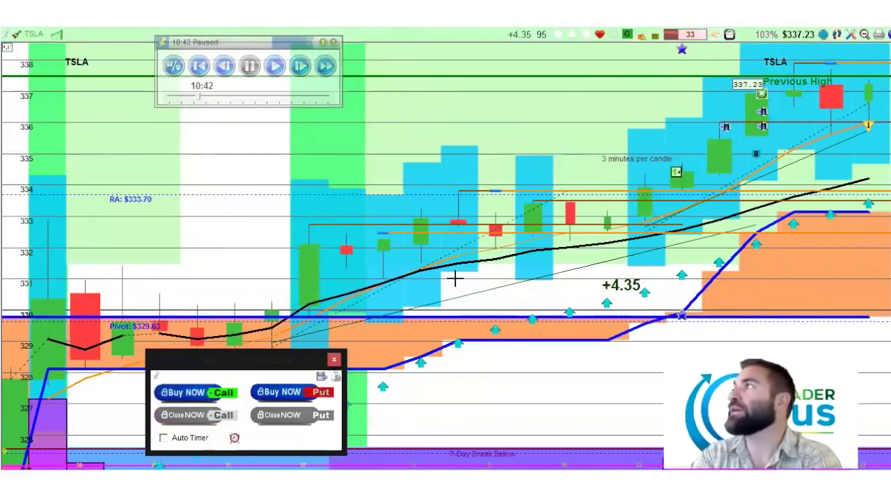
key("Right")
key("Right")
key("Right")
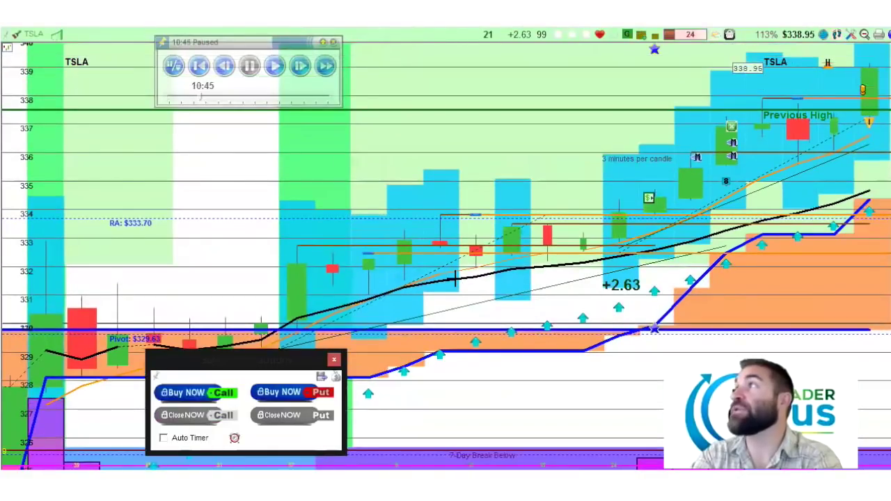
key("Right")
key("Right")
key("Right")
key("Right")
key("Right")
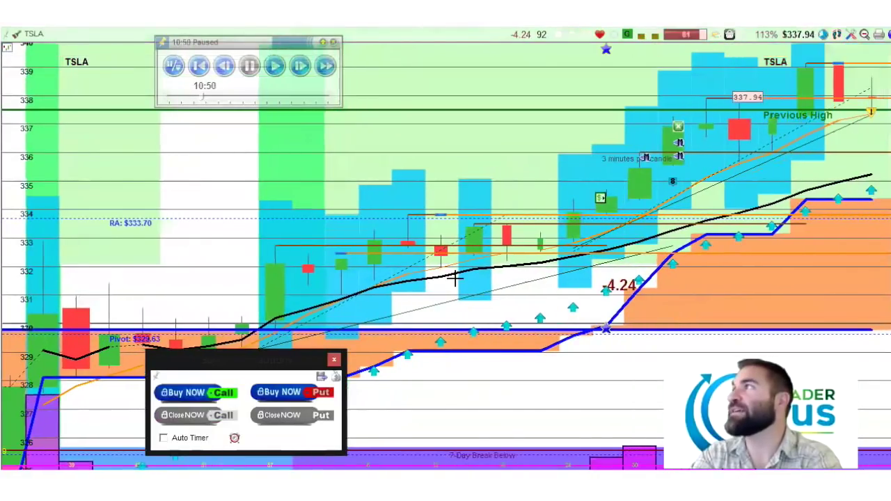
Step: Advance the TSLA replay candle by candle from 10:55 to 11:22 at $340.81
key("Right")
key("Right")
key("Right")
key("Right")
key("Right")
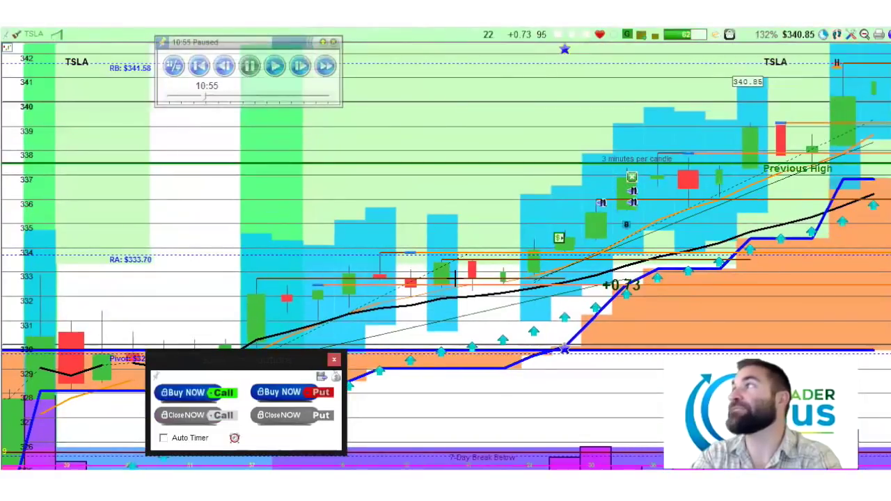
key("Right")
key("Right")
key("Right")
key("Right")
key("Right")
key("Right")
key("Right")
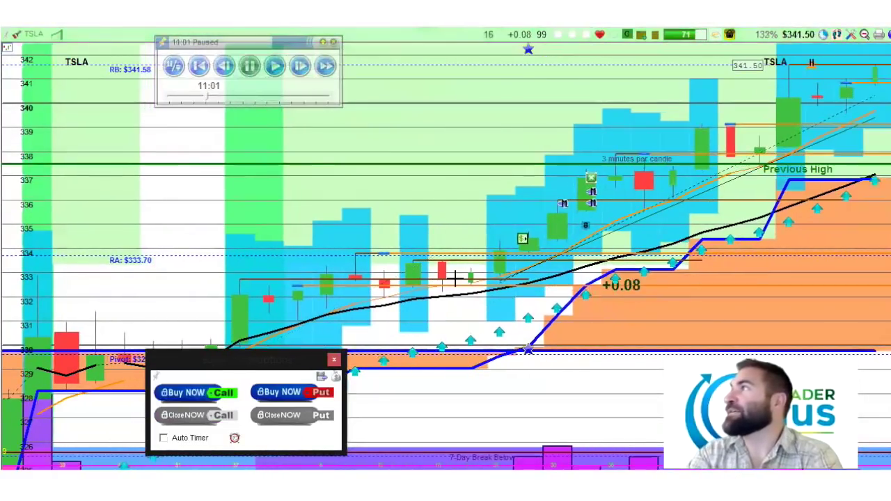
key("Right")
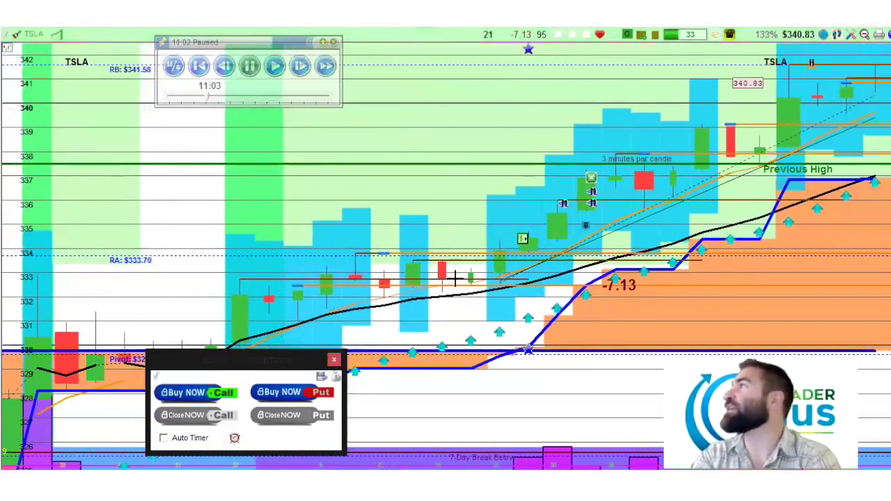
key("Right")
key("Right")
key("Right")
key("Right")
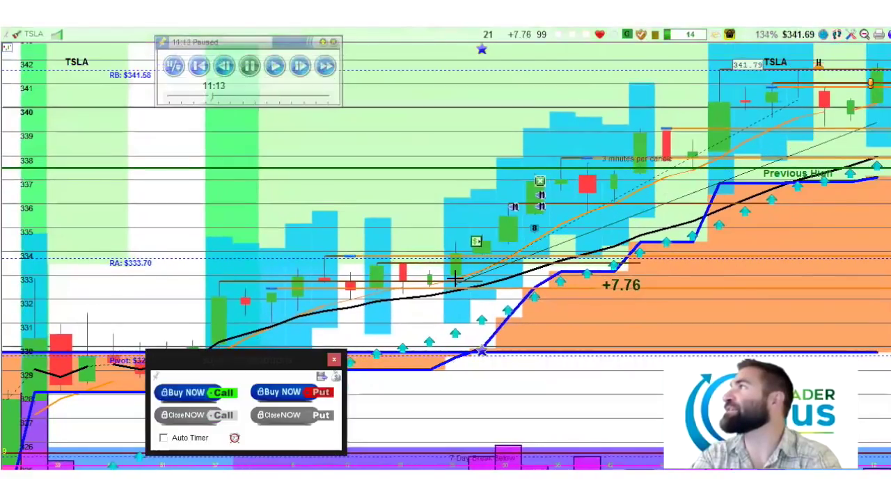
key("Right")
key("Right")
key("Right")
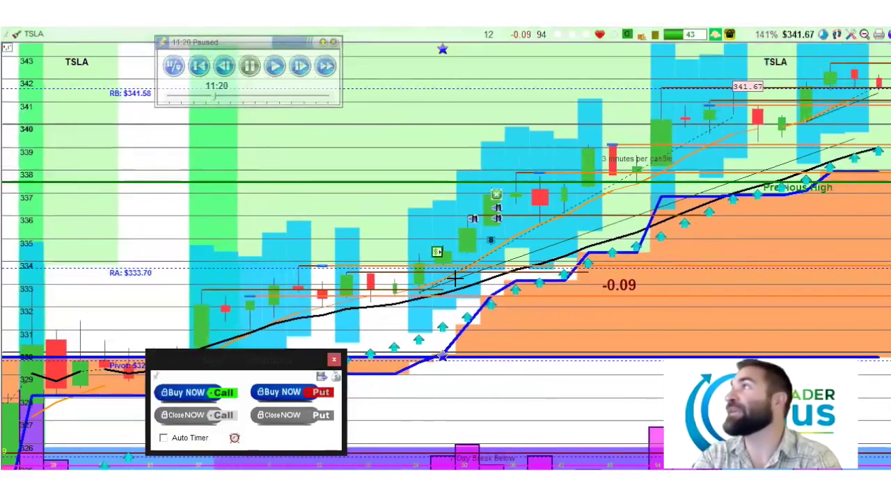
key("Right")
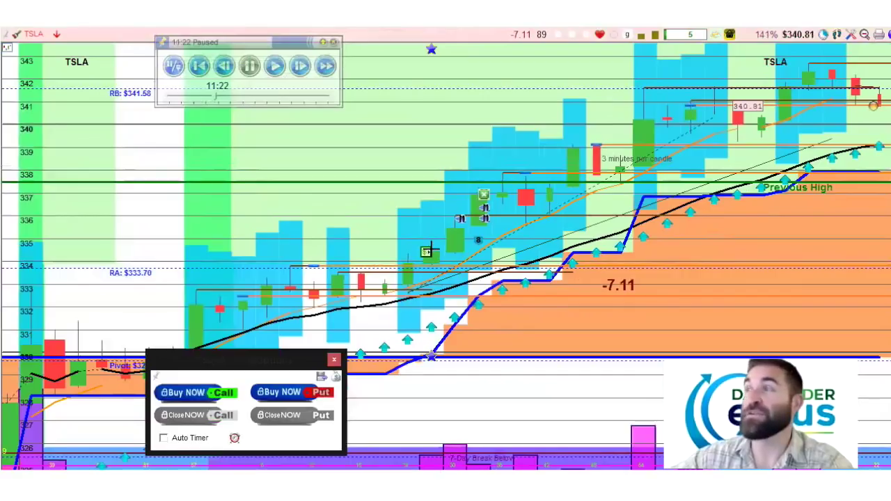
mouse_move(427, 251)
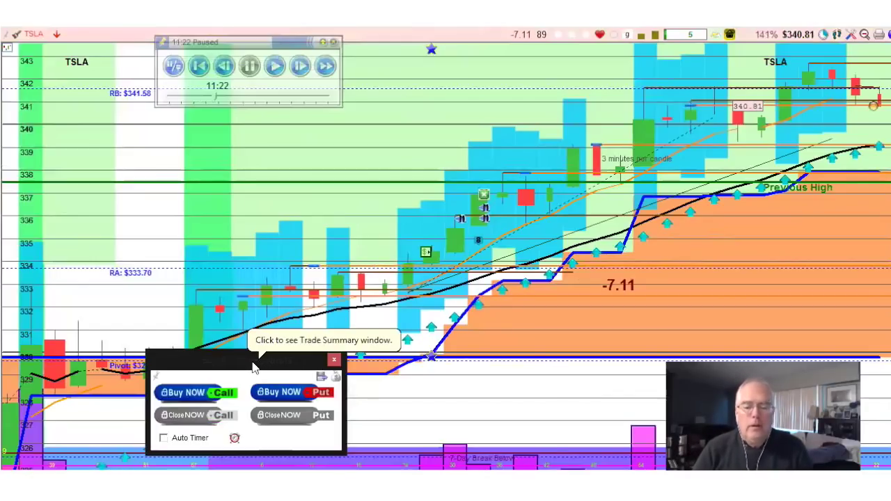
Step: Move the Buy / Close Options panel off the lower chart to the upper left
left_click_drag(254, 366, 142, 175)
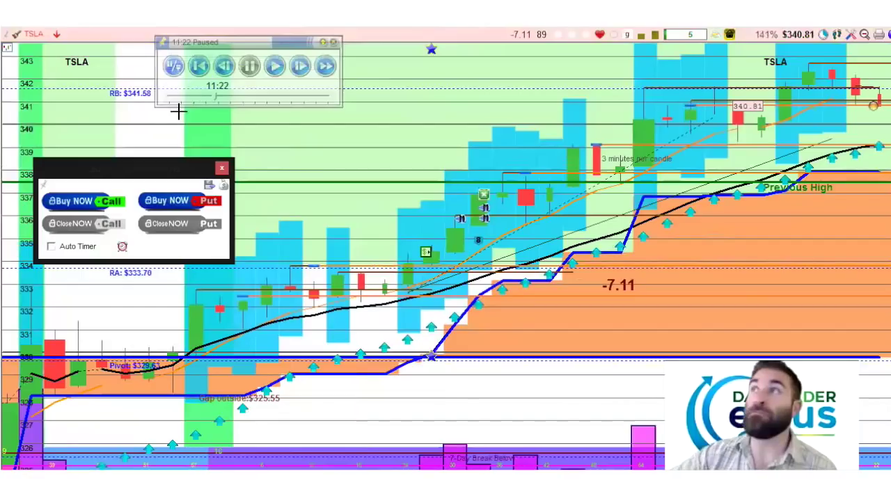
Step: Drag the replay time slider right to jump past 11:22
left_click_drag(215, 97, 224, 102)
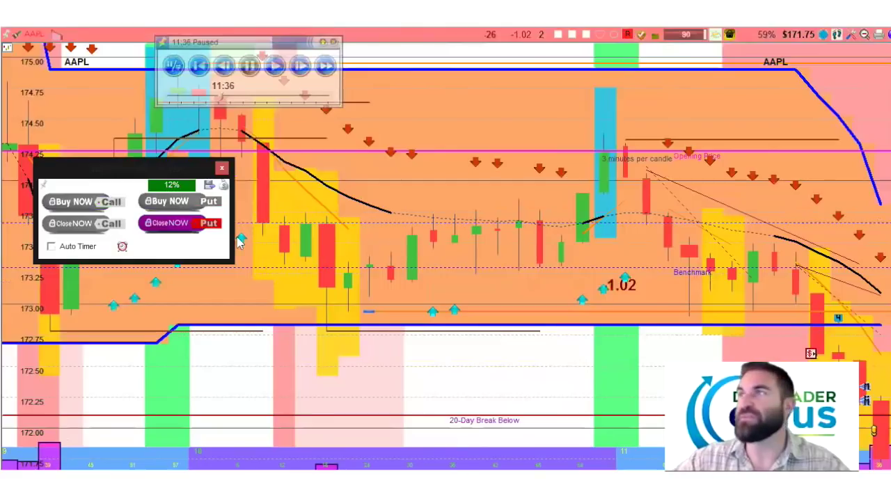
Step: Close the open AAPL put with Close NOW Put, logging an 11.9% gain
left_click(169, 232)
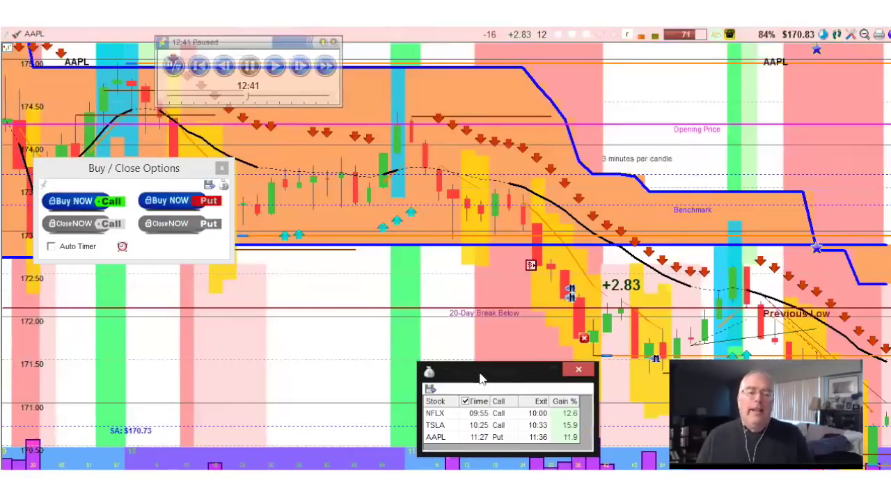
Step: Drag the trade results table up and left over the middle of the chart
left_click_drag(482, 378, 281, 319)
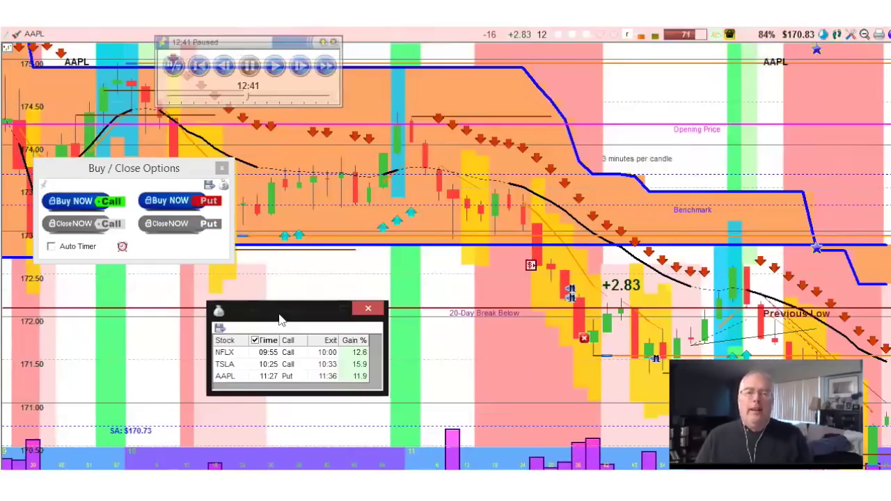